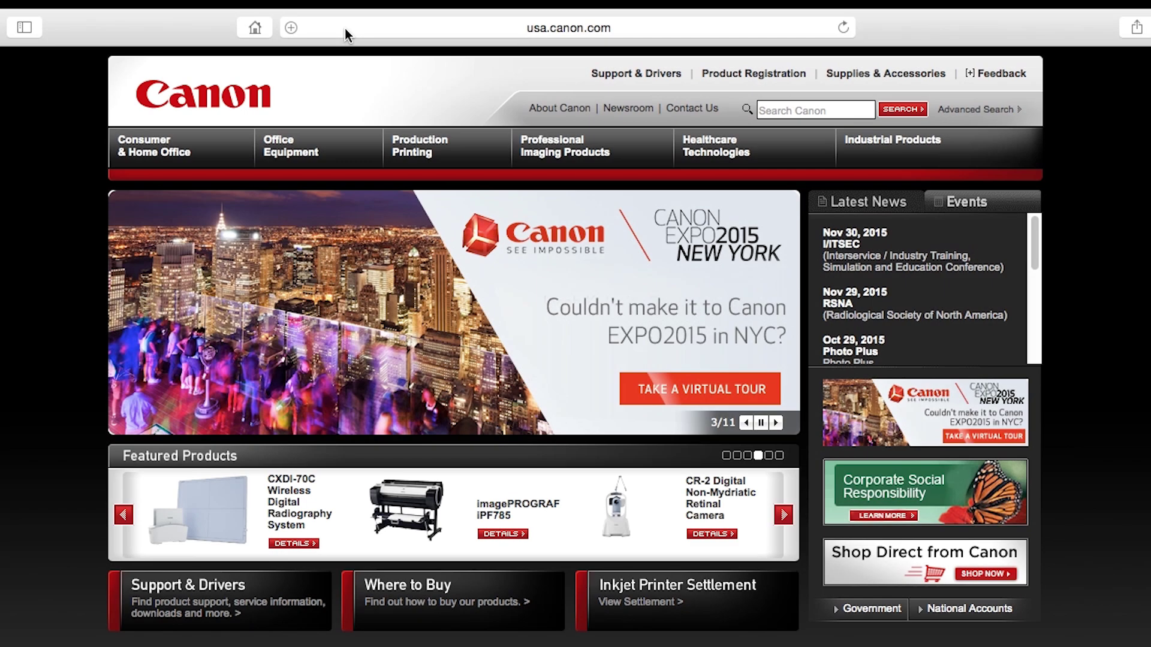
Enter canon.com/ijsetup as the web address in Safari.
{"action": "left_click", "coordinate": [344, 28]}
{"action": "type", "text": "canon.com"}
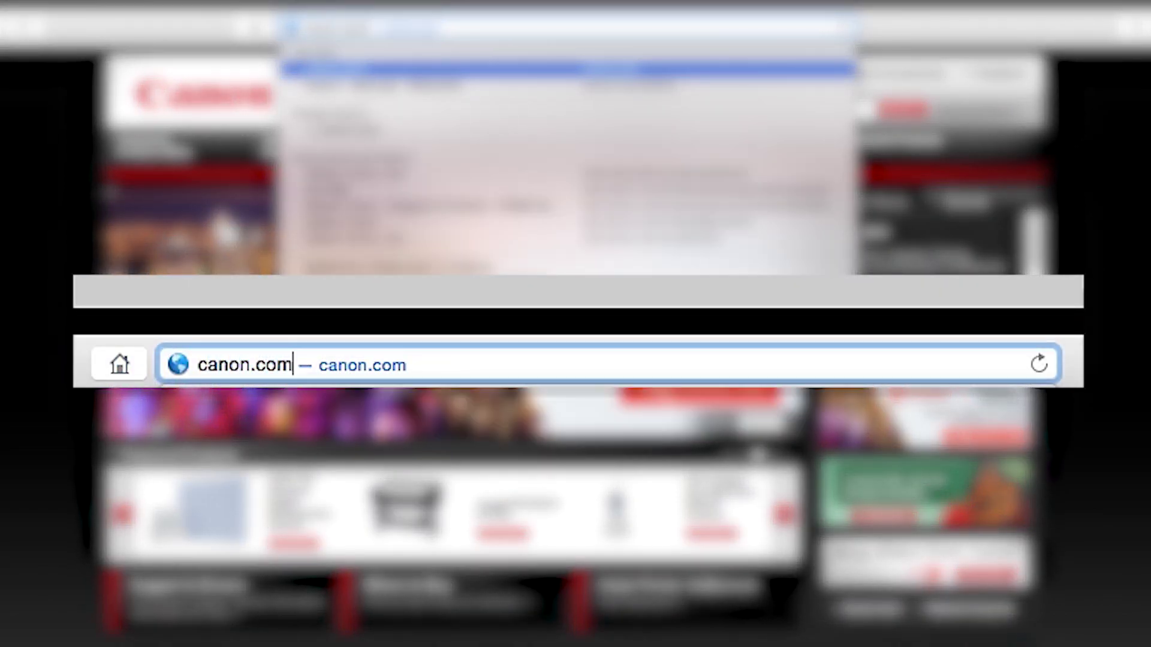
{"action": "type", "text": "/ijsetu"}
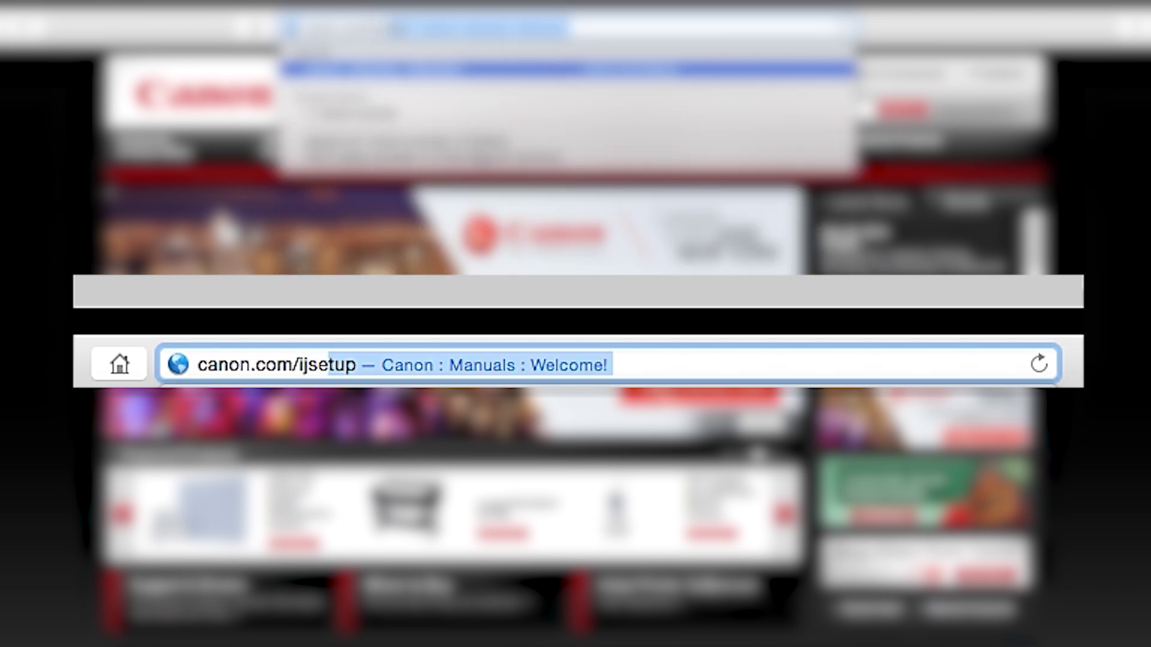
{"action": "type", "text": "p"}
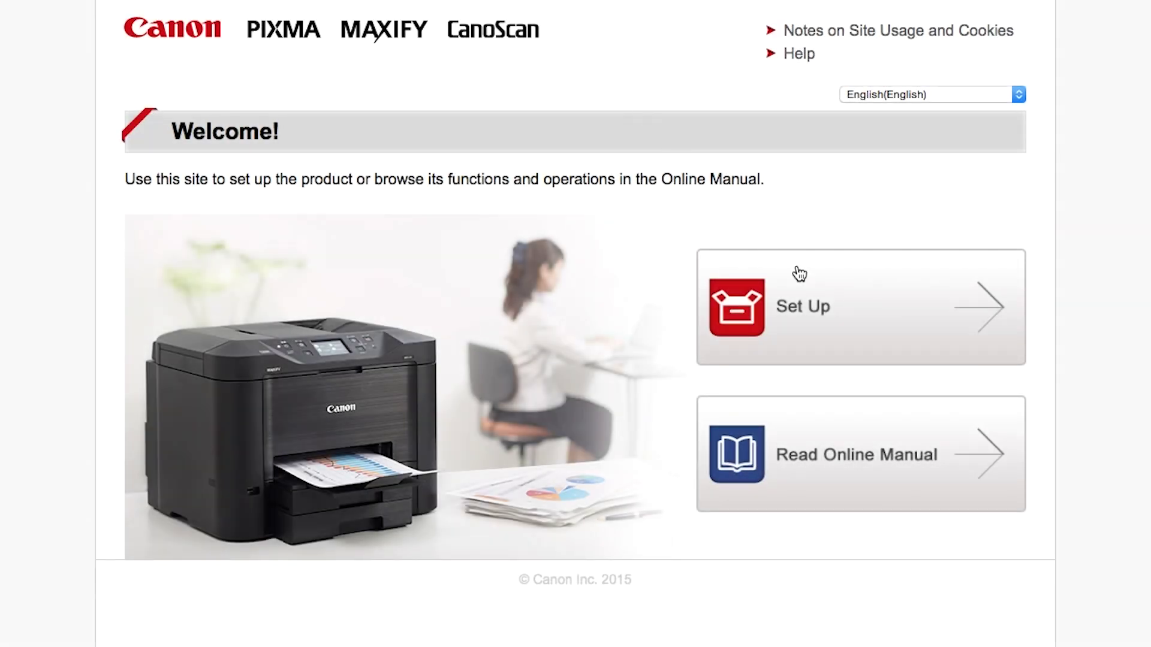
Choose Set Up, region U.S.A., model MG3520 and Mac OS, then download the setup file.
{"action": "left_click", "coordinate": [905, 349]}
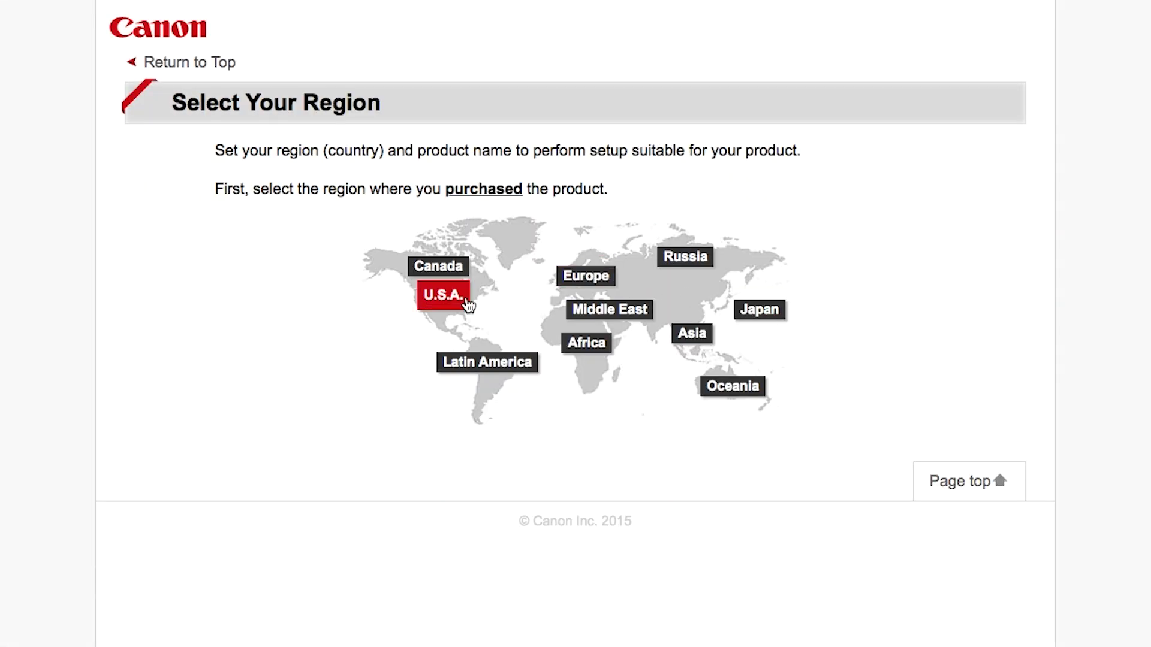
{"action": "left_click", "coordinate": [467, 305]}
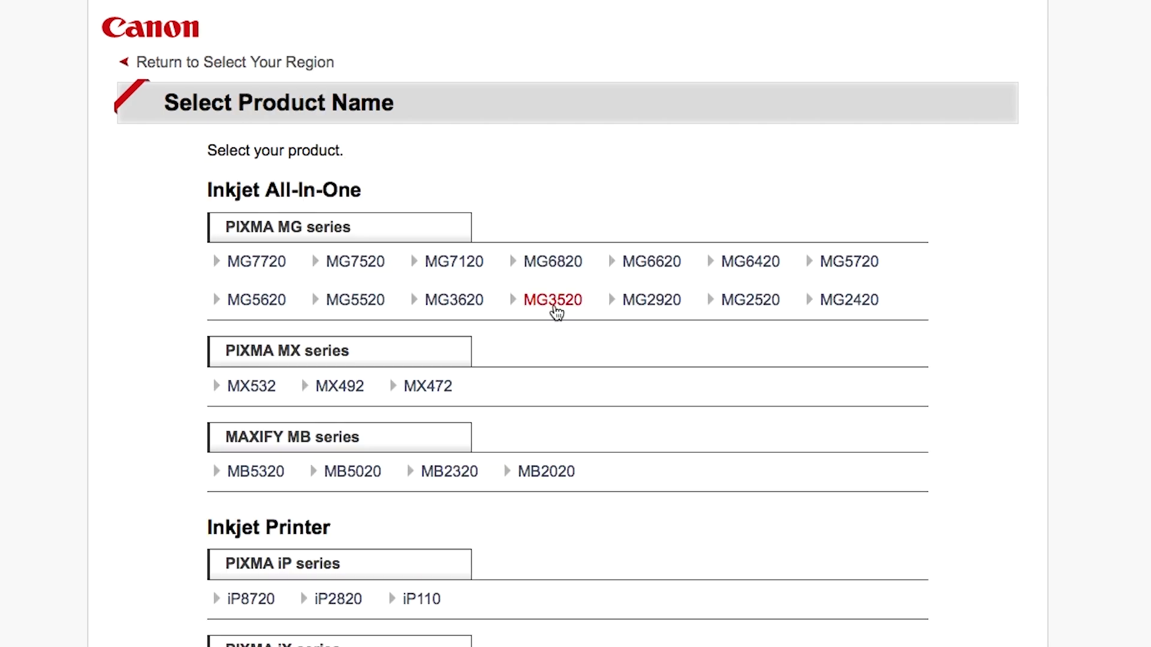
{"action": "left_click", "coordinate": [554, 309]}
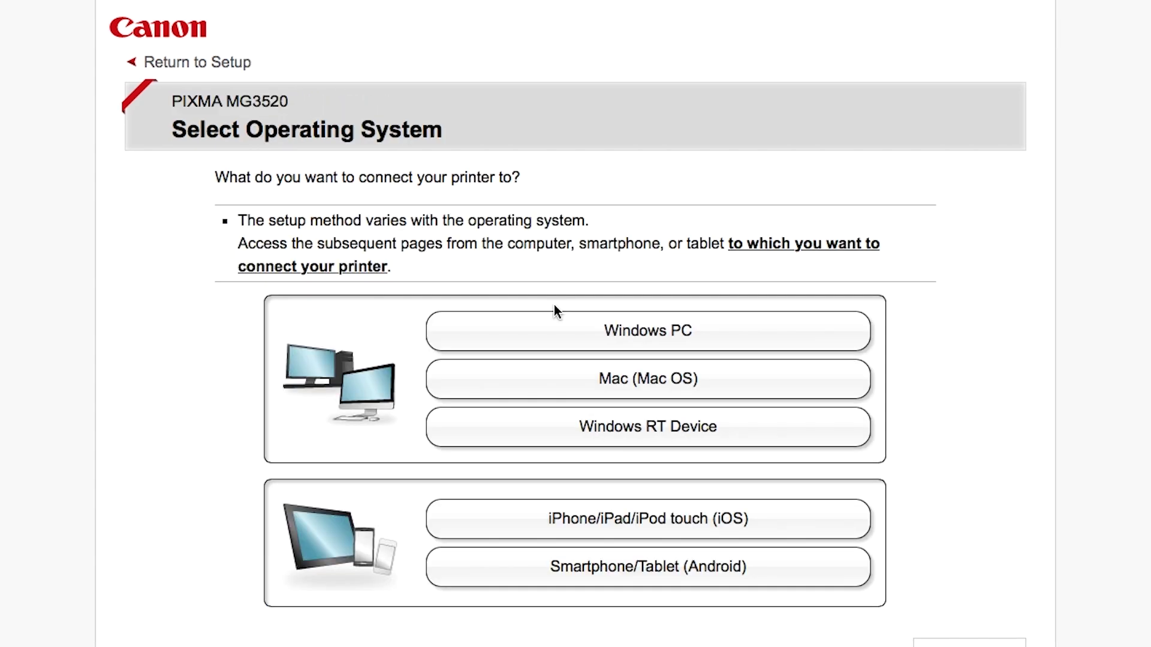
{"action": "left_click", "coordinate": [562, 380]}
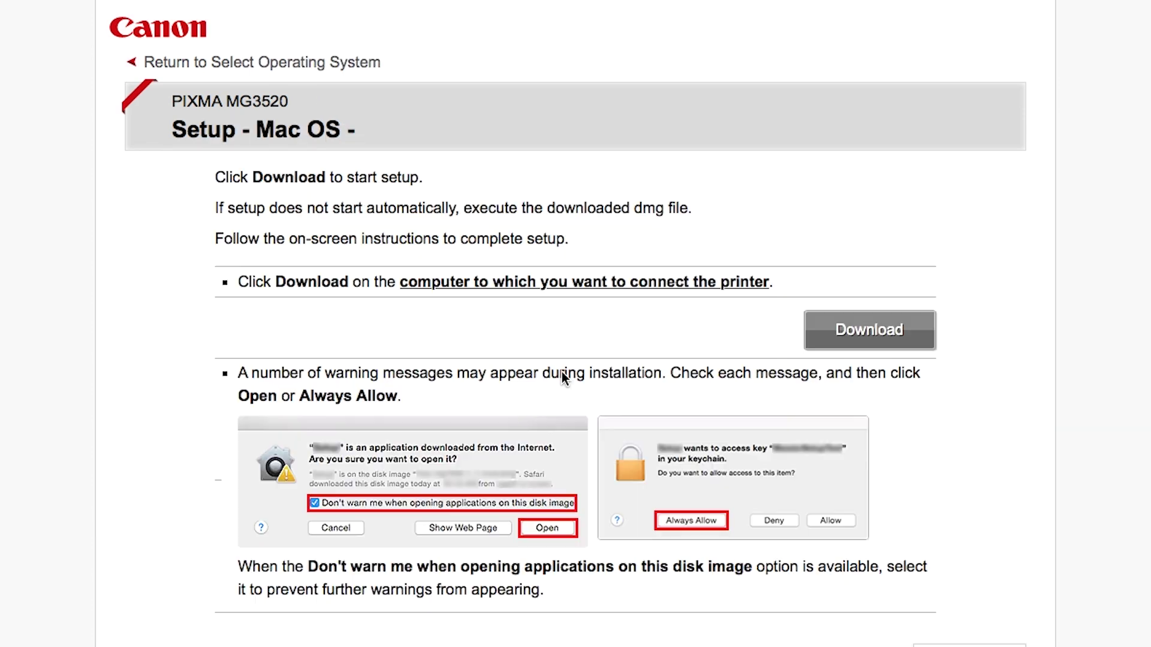
{"action": "left_click", "coordinate": [858, 337]}
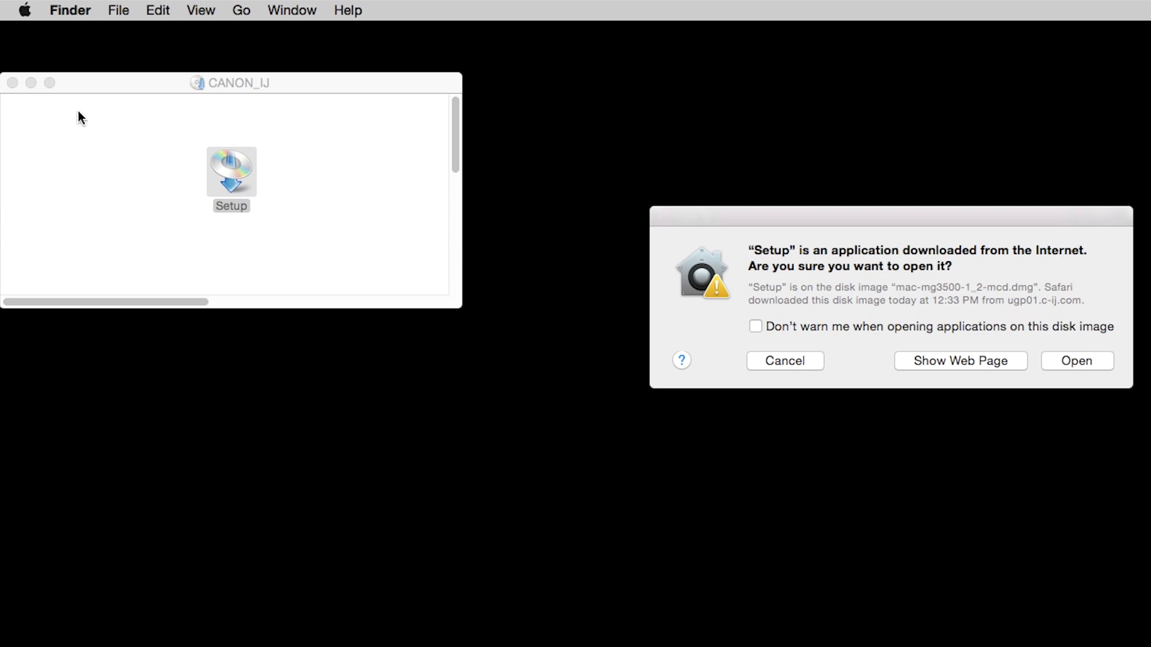
Allow the downloaded Setup app to open and install its helper tool with the admin password.
{"action": "left_click", "coordinate": [12, 83]}
{"action": "left_click", "coordinate": [1086, 362]}
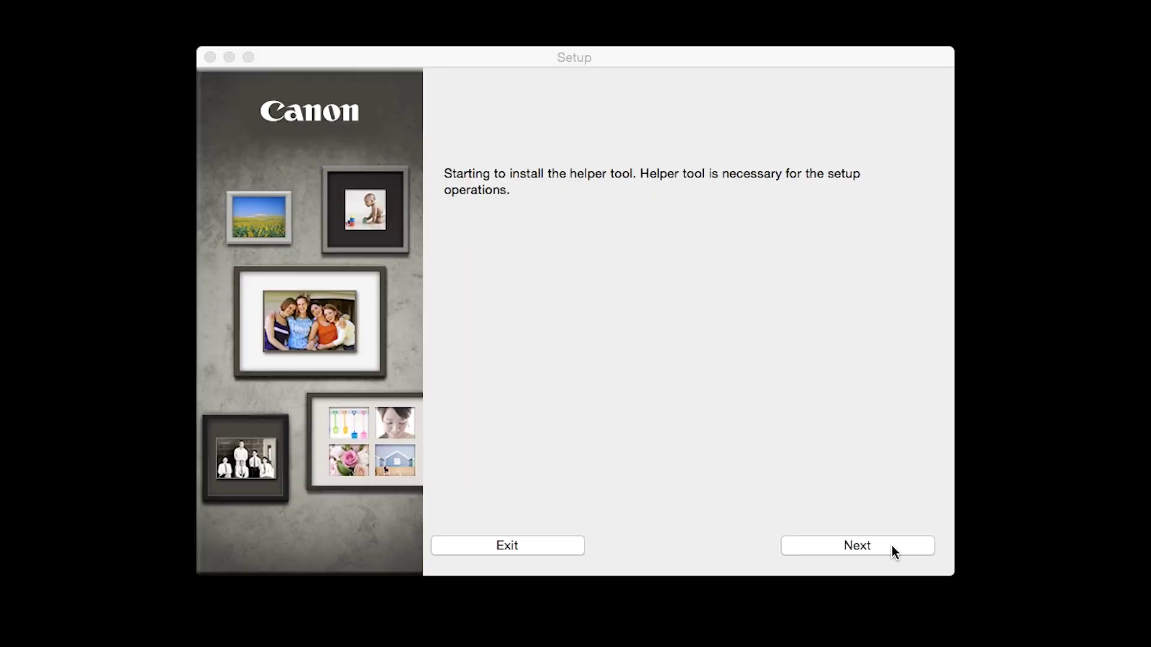
{"action": "left_click", "coordinate": [890, 545]}
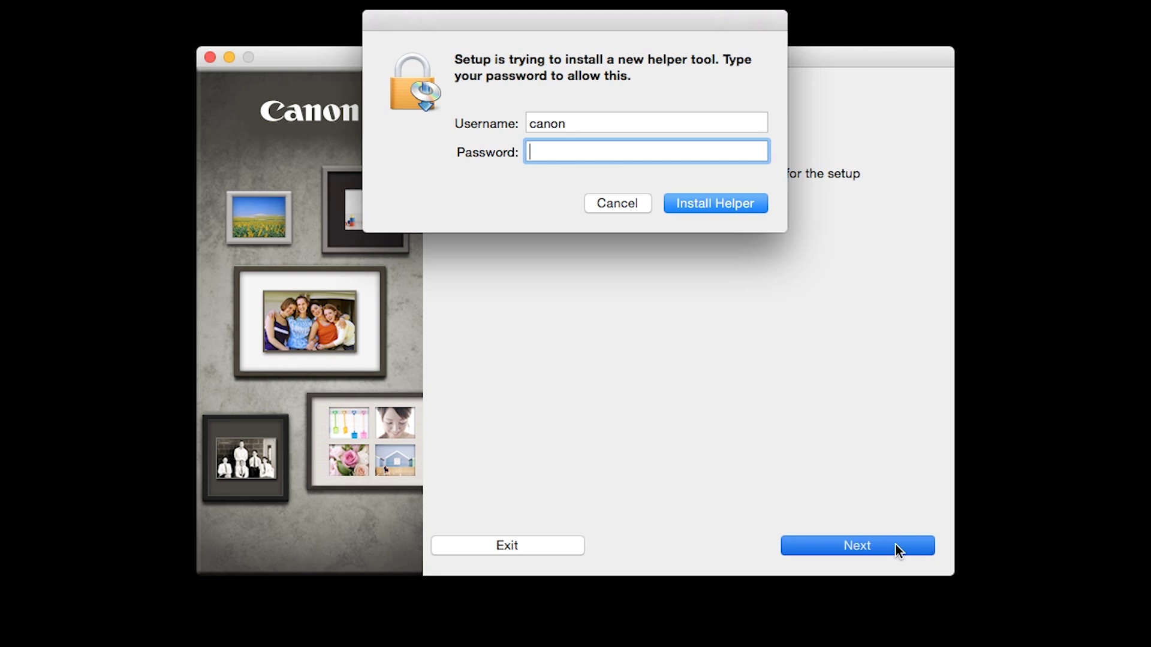
{"action": "left_click", "coordinate": [741, 203]}
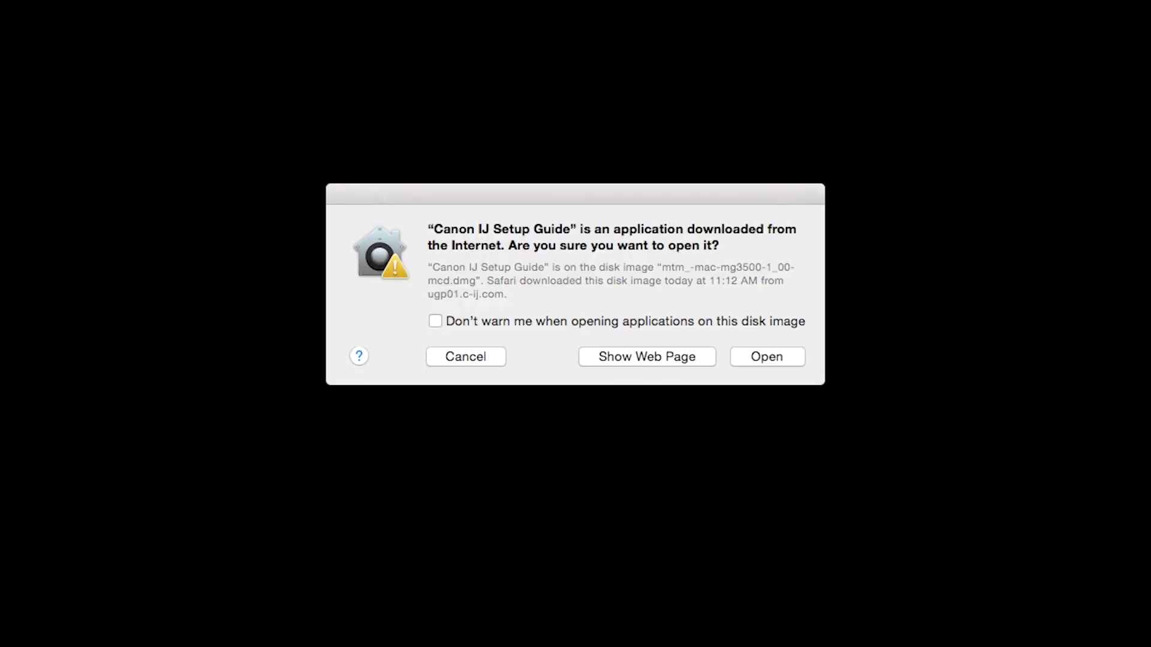
Choose Wireless Connection in the Setup Guide, then Other setup as the setup procedure.
{"action": "left_click", "coordinate": [797, 358]}
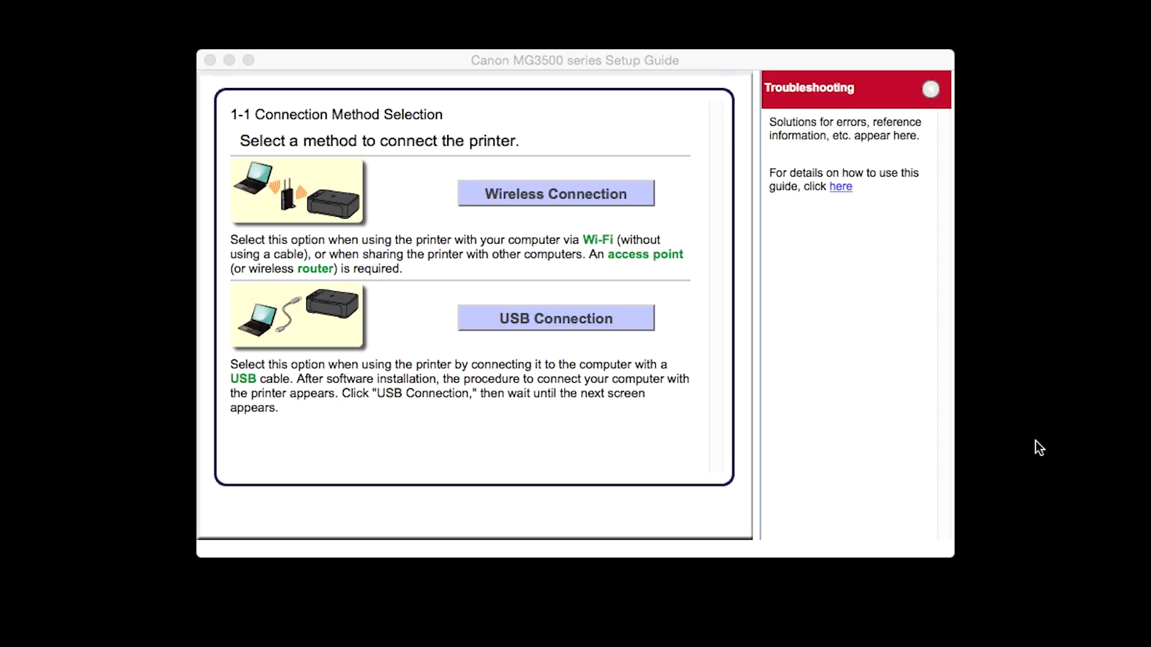
{"action": "left_click", "coordinate": [609, 196]}
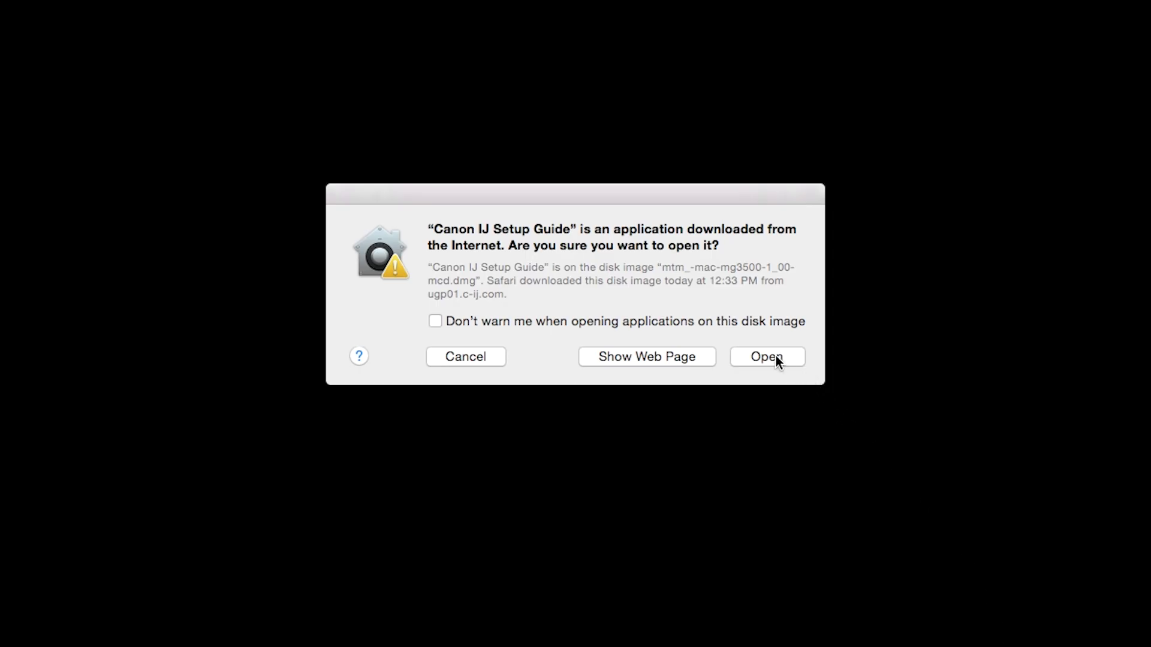
{"action": "left_click", "coordinate": [776, 355]}
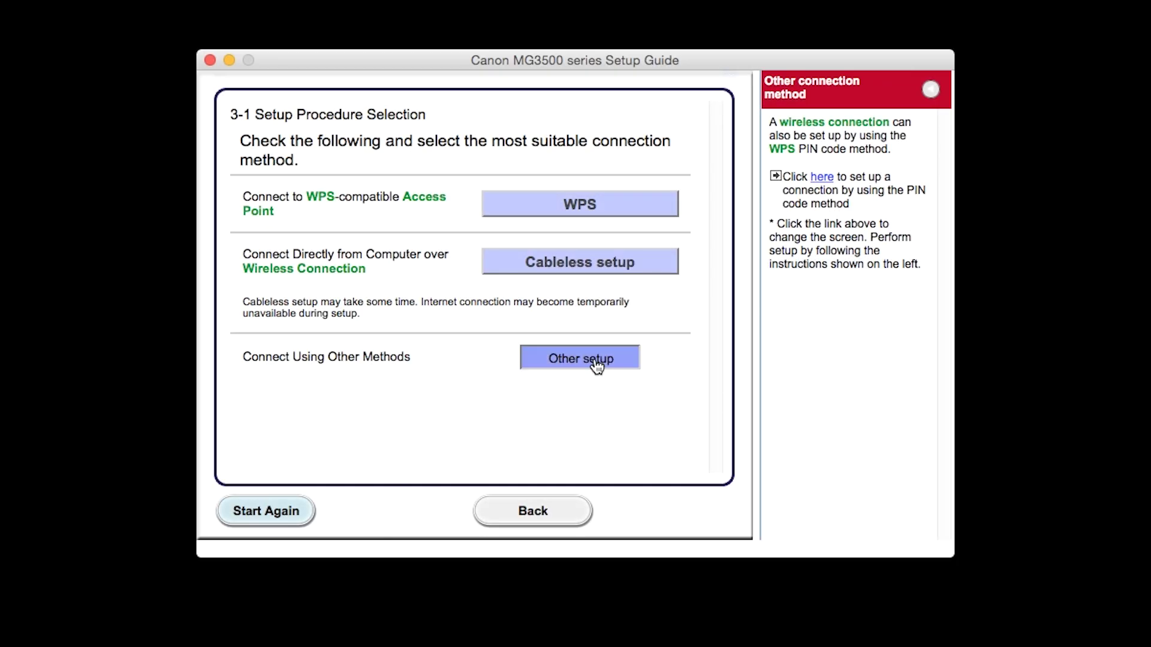
{"action": "left_click", "coordinate": [597, 365]}
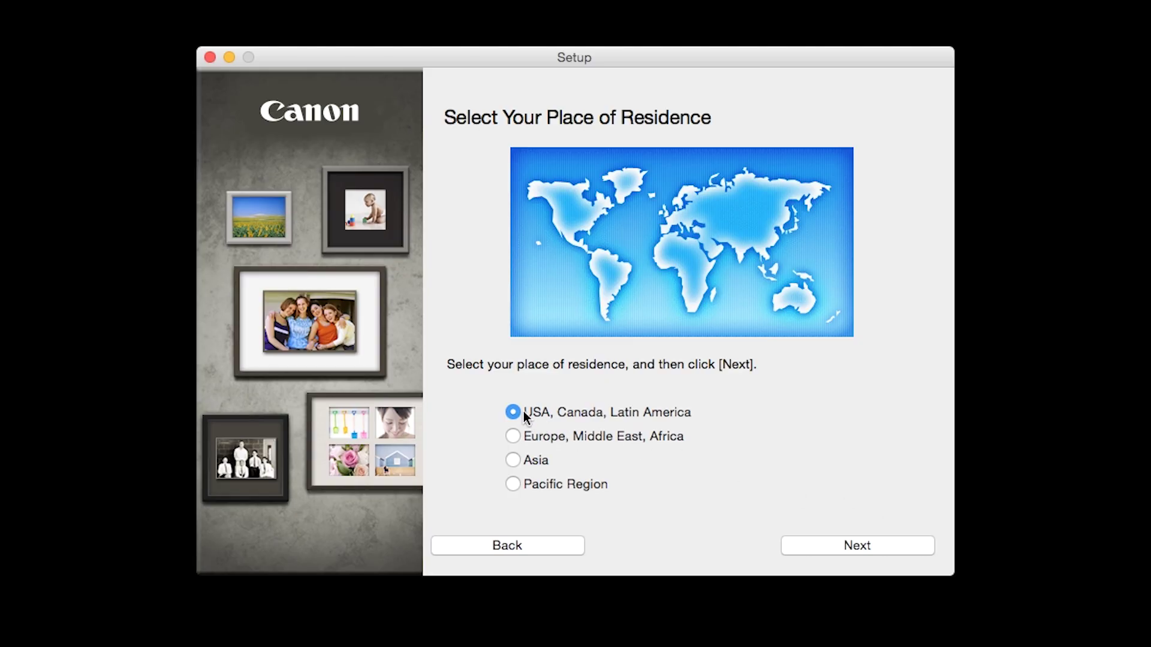
Set the residence to USA, Canada, Latin America region with United States as the country.
{"action": "left_click", "coordinate": [514, 413]}
{"action": "left_click", "coordinate": [892, 548]}
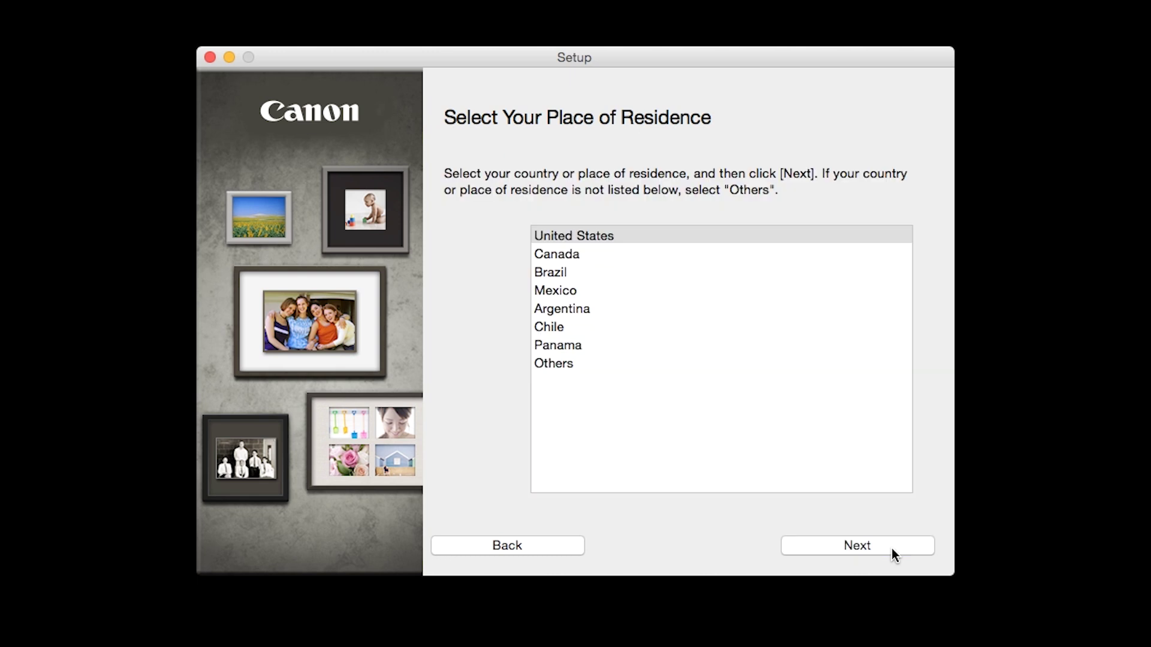
{"action": "left_click", "coordinate": [620, 239]}
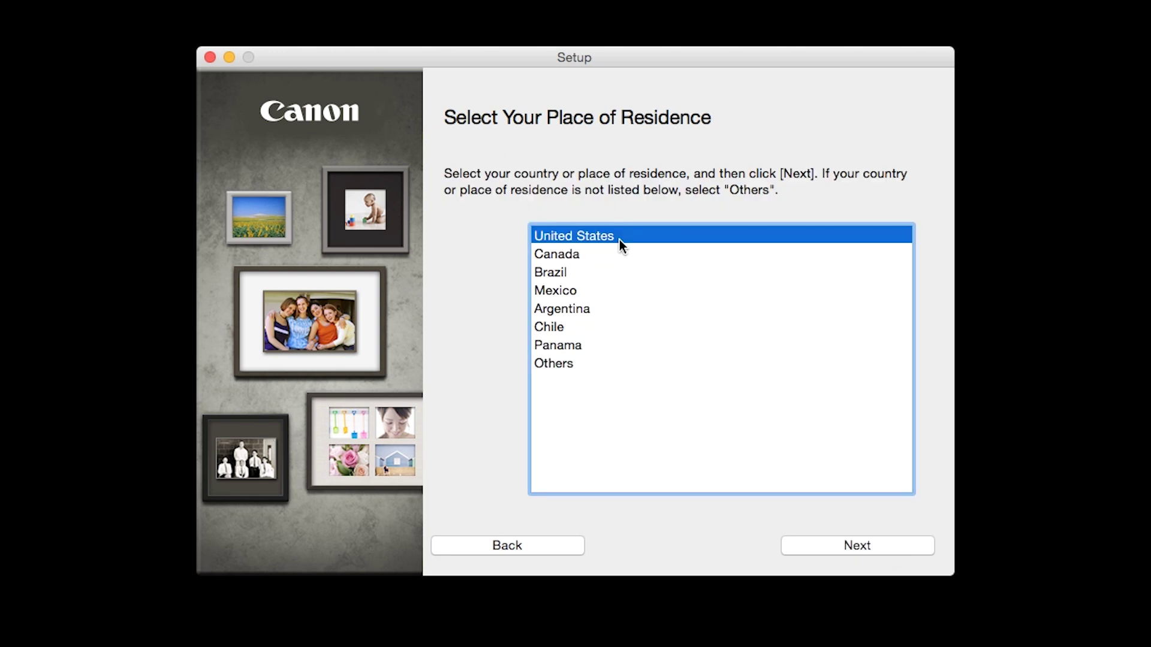
{"action": "left_click", "coordinate": [879, 542]}
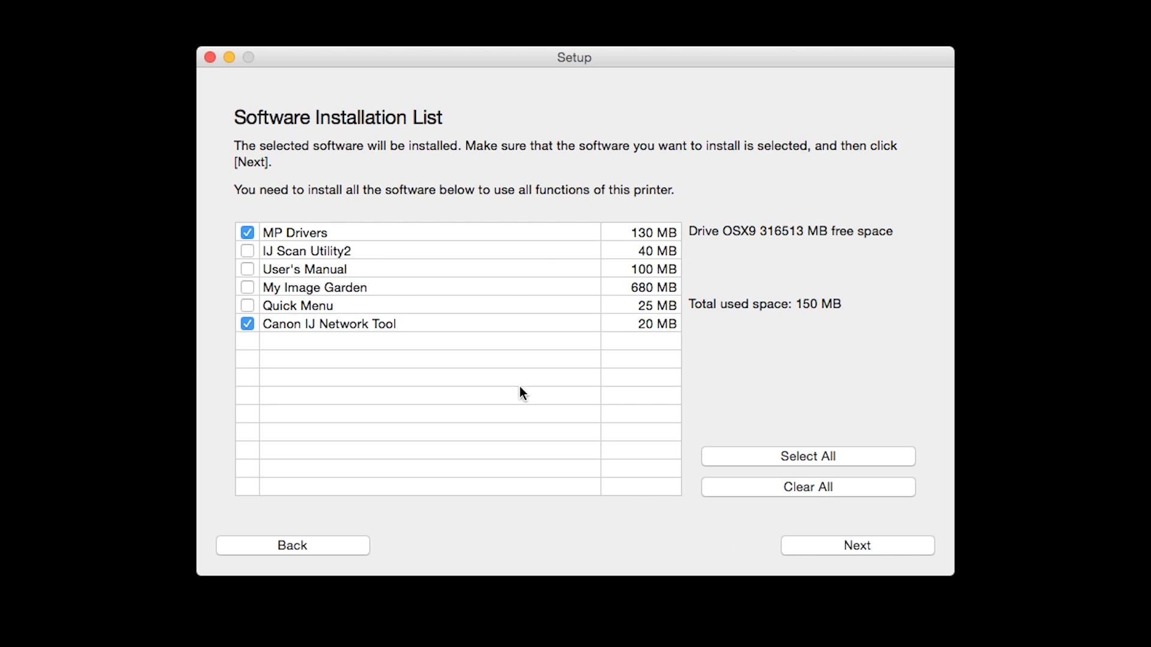
Tick IJ Scan Utility2 and select all six software packages, 995 MB total.
{"action": "left_click", "coordinate": [248, 251]}
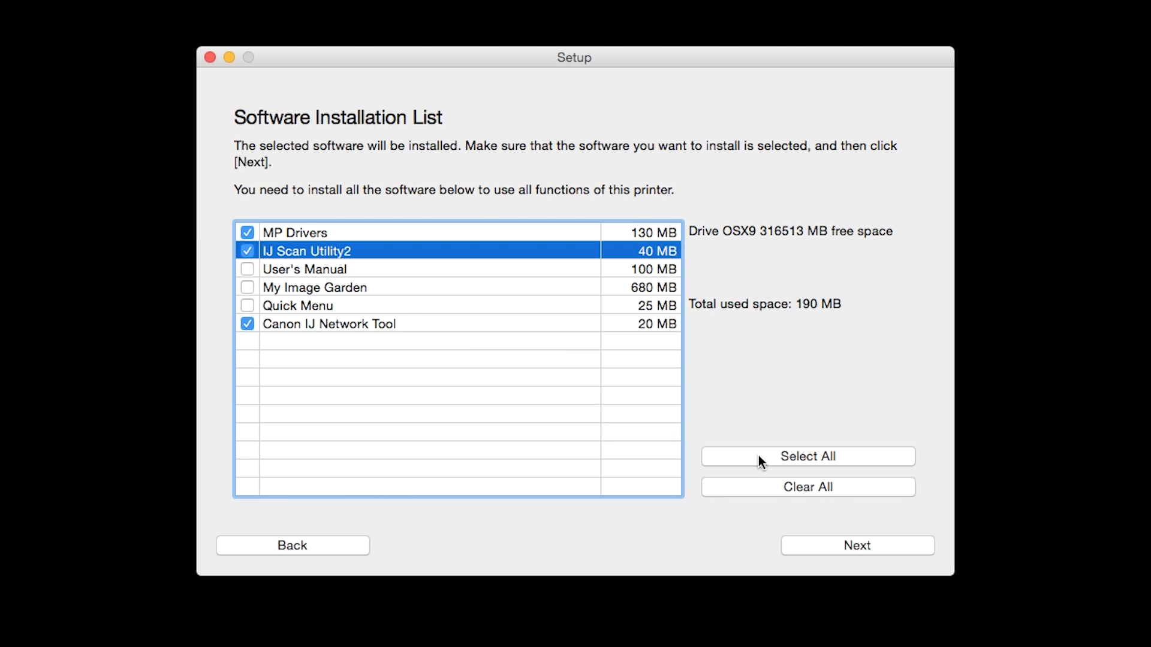
{"action": "left_click", "coordinate": [777, 458]}
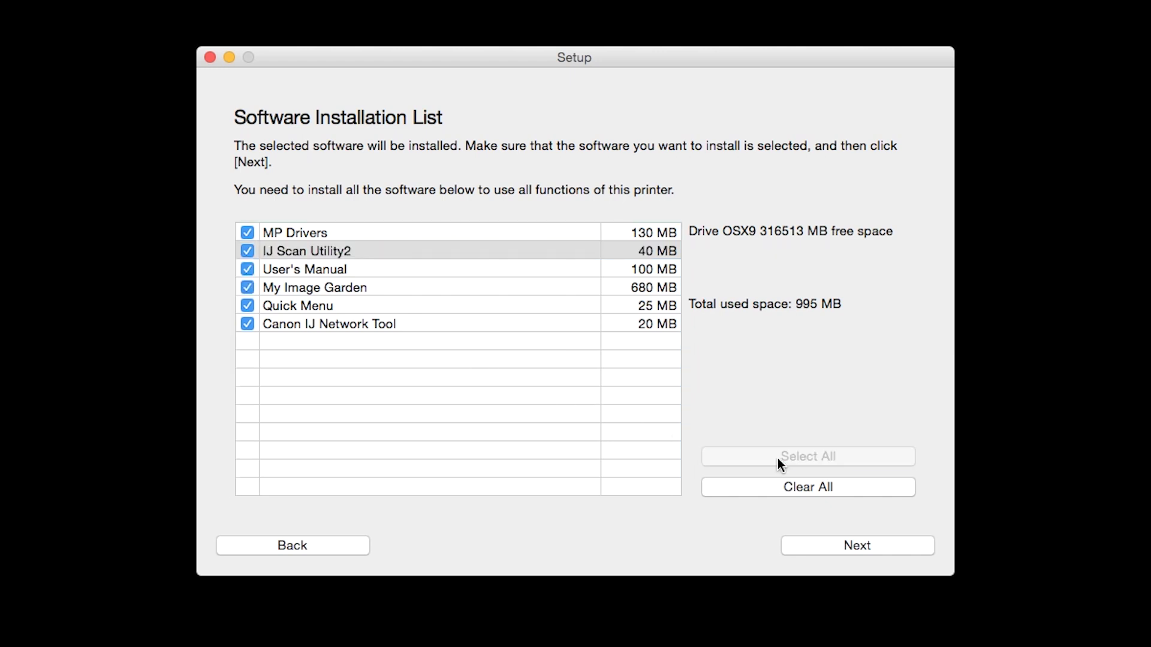
{"action": "left_click", "coordinate": [857, 544]}
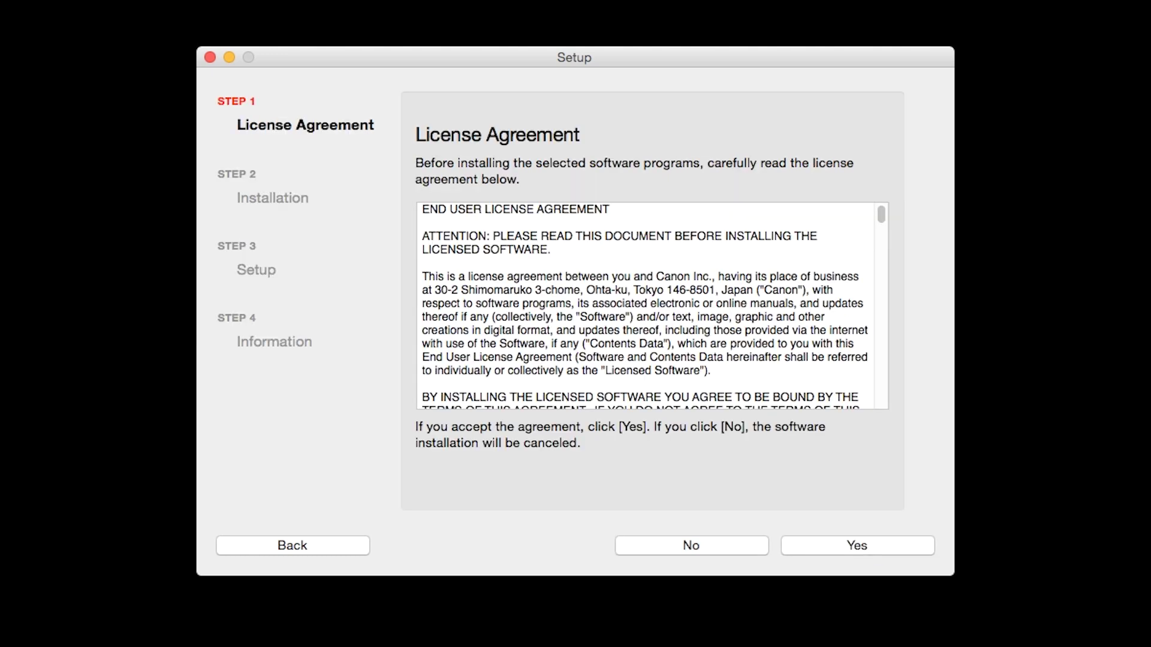
Accept the Canon Setup license agreement.
{"action": "left_click", "coordinate": [888, 544]}
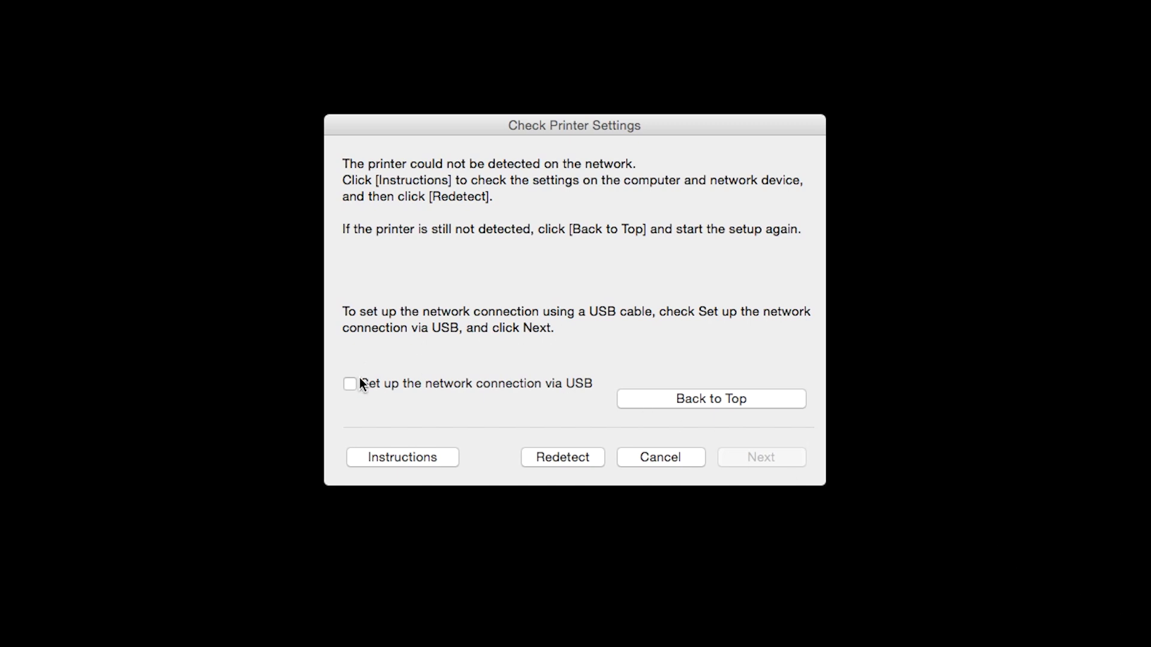
Tick 'Set up the network connection via USB' and continue.
{"action": "left_click", "coordinate": [350, 384]}
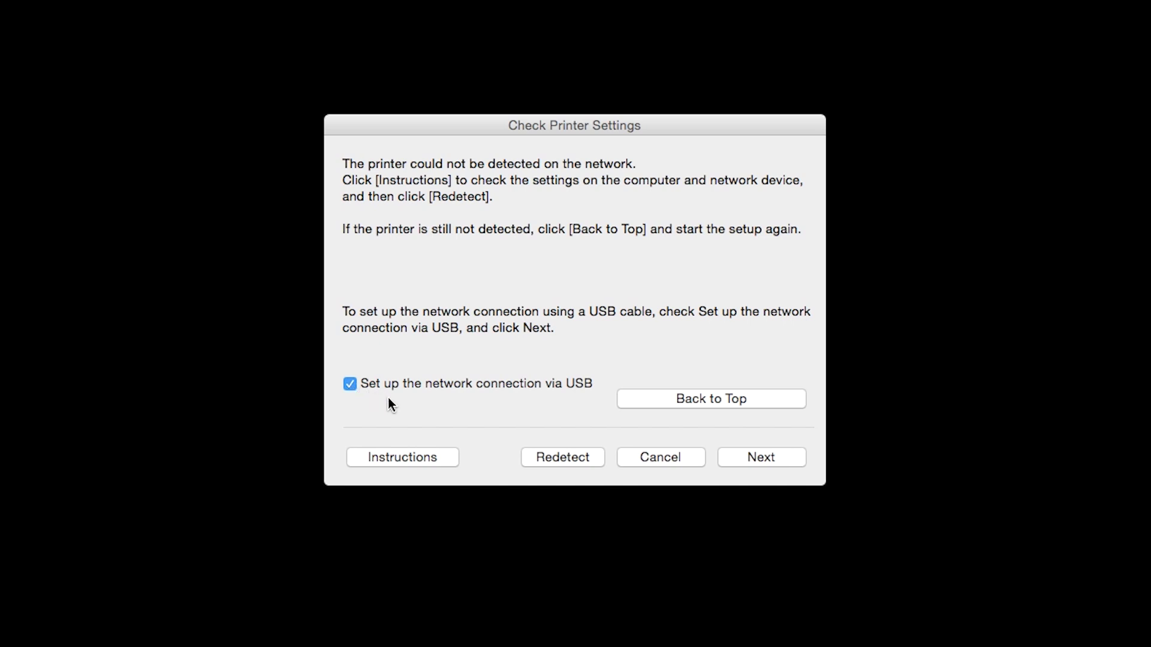
{"action": "left_click", "coordinate": [771, 462]}
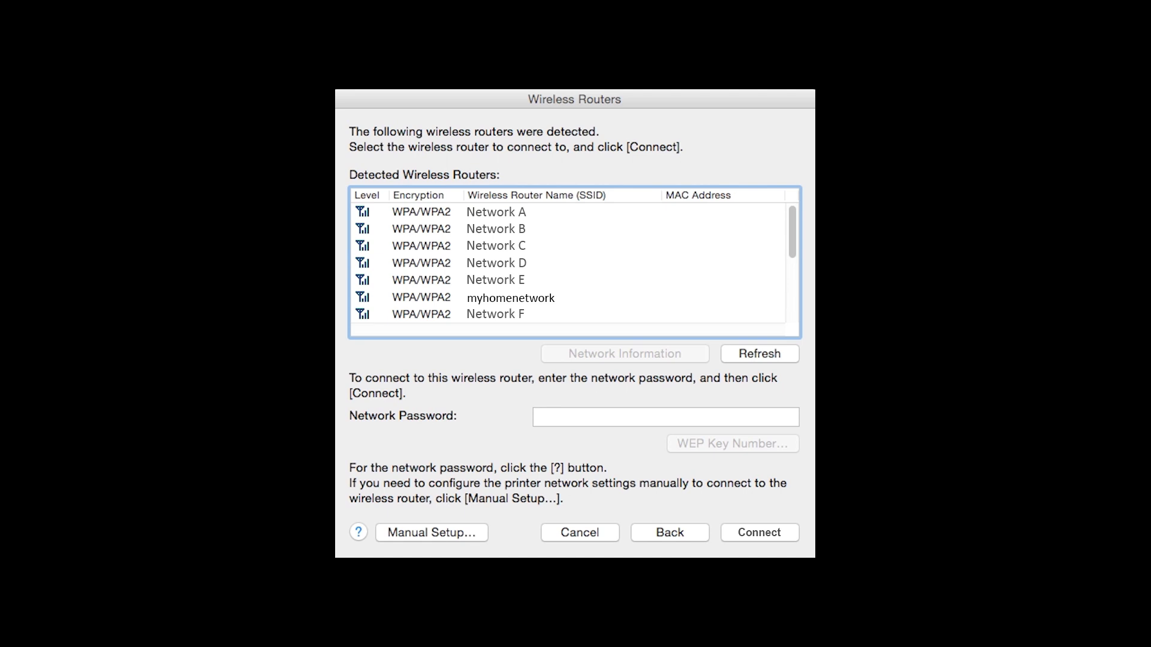
Connect the printer to the myhomenetwork router using the network password.
{"action": "left_click", "coordinate": [510, 297]}
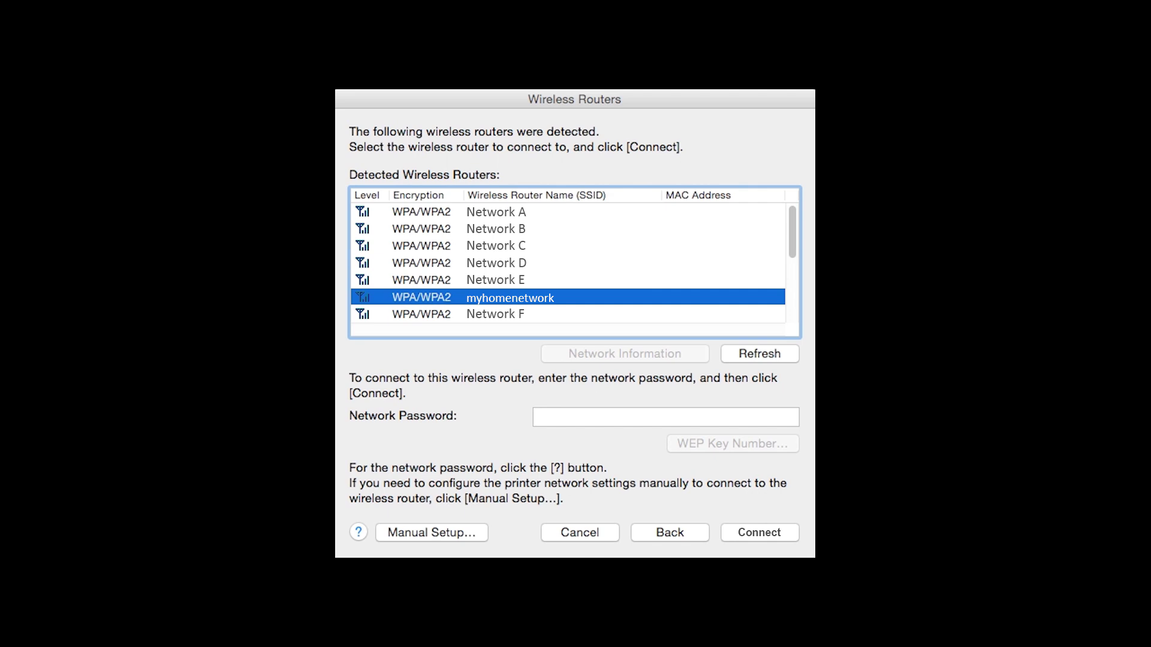
{"action": "key", "text": "Return"}
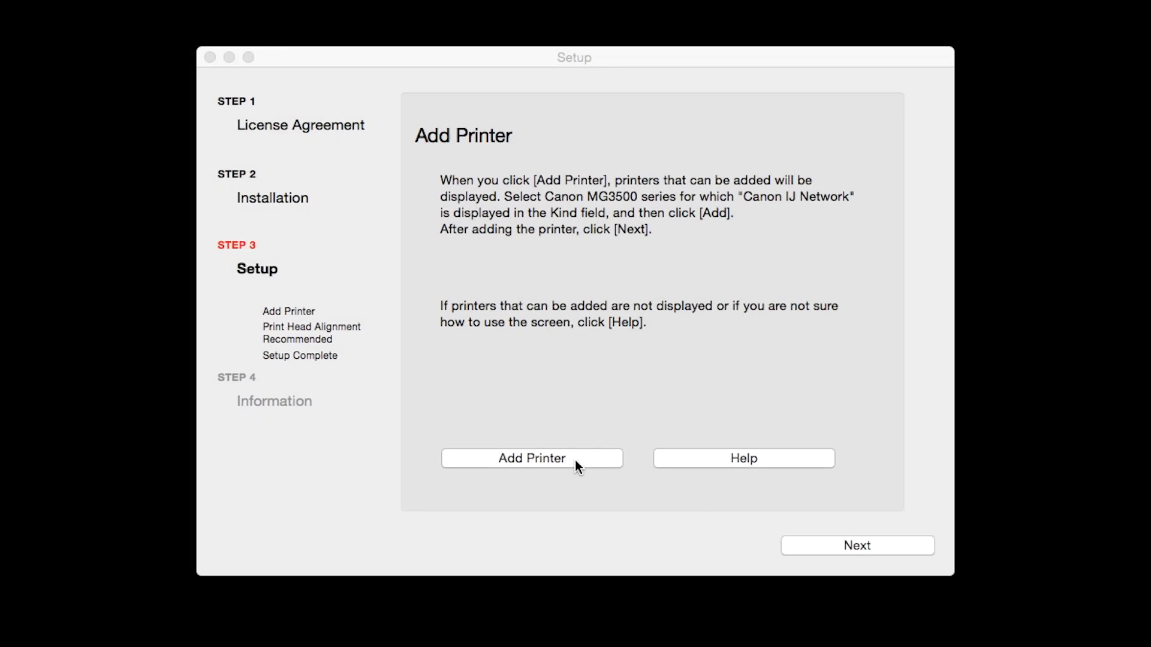
Add the Canon MG3500 series printer of kind Canon IJ Network and continue.
{"action": "left_click", "coordinate": [574, 459]}
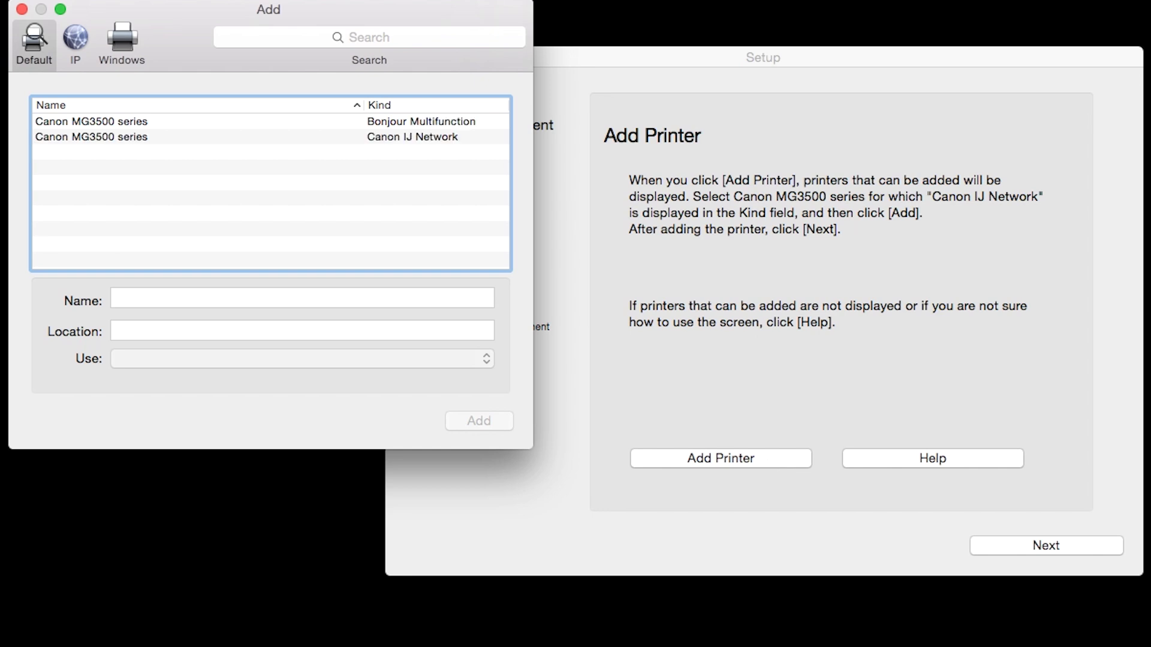
{"action": "left_click", "coordinate": [462, 139]}
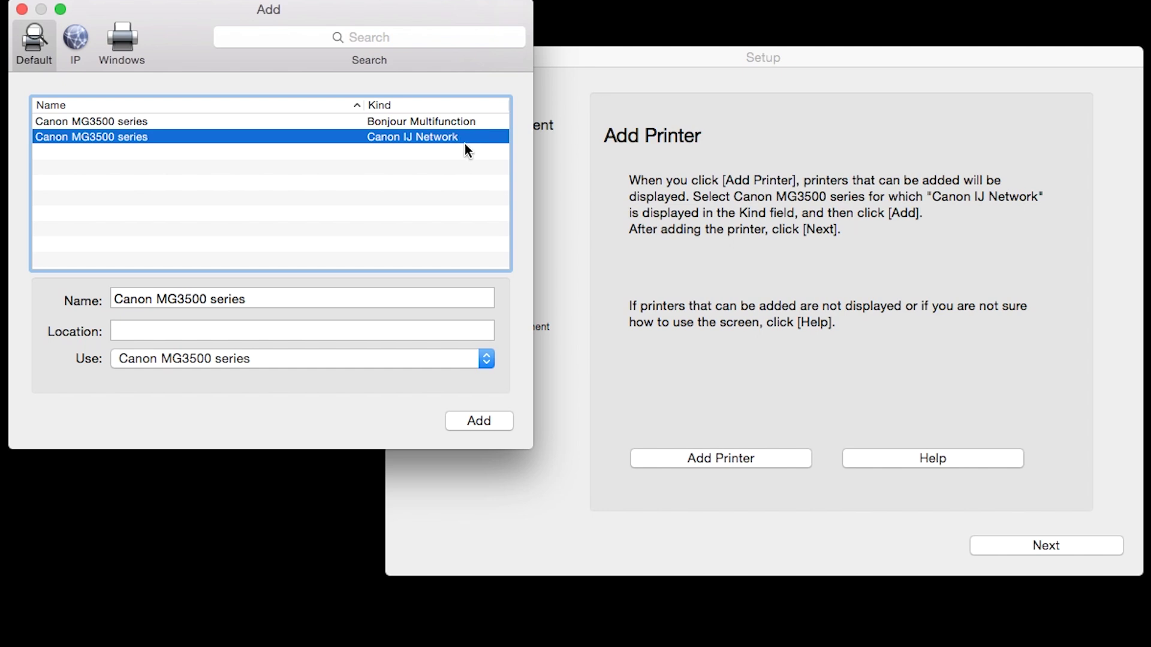
{"action": "left_click", "coordinate": [487, 422]}
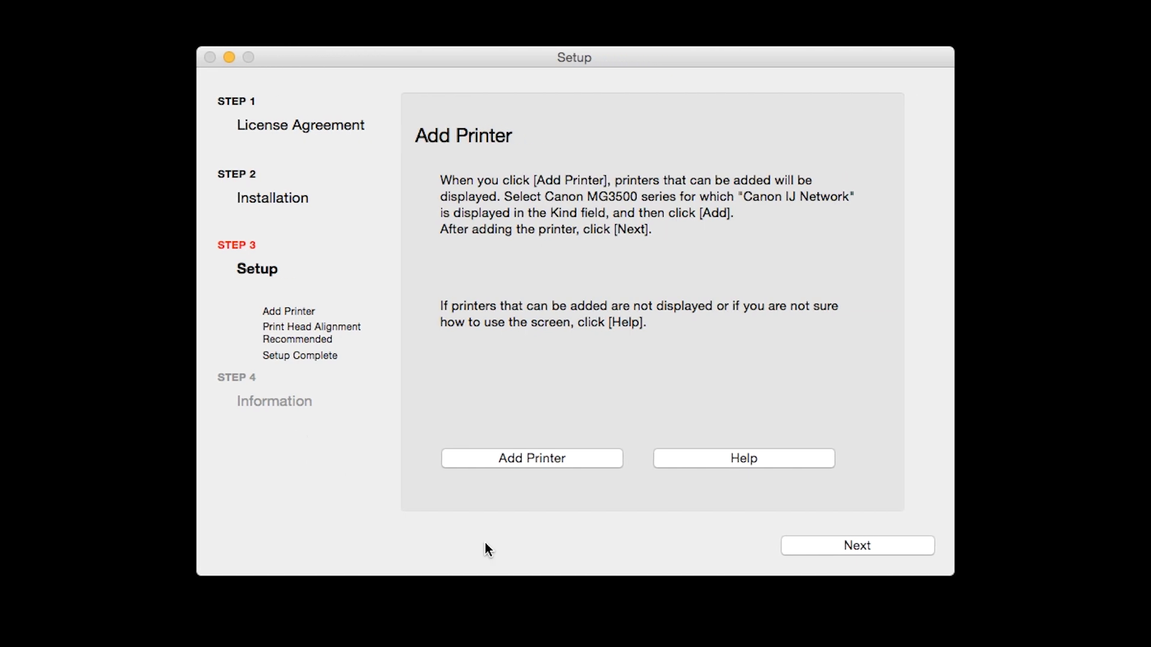
{"action": "left_click", "coordinate": [919, 552]}
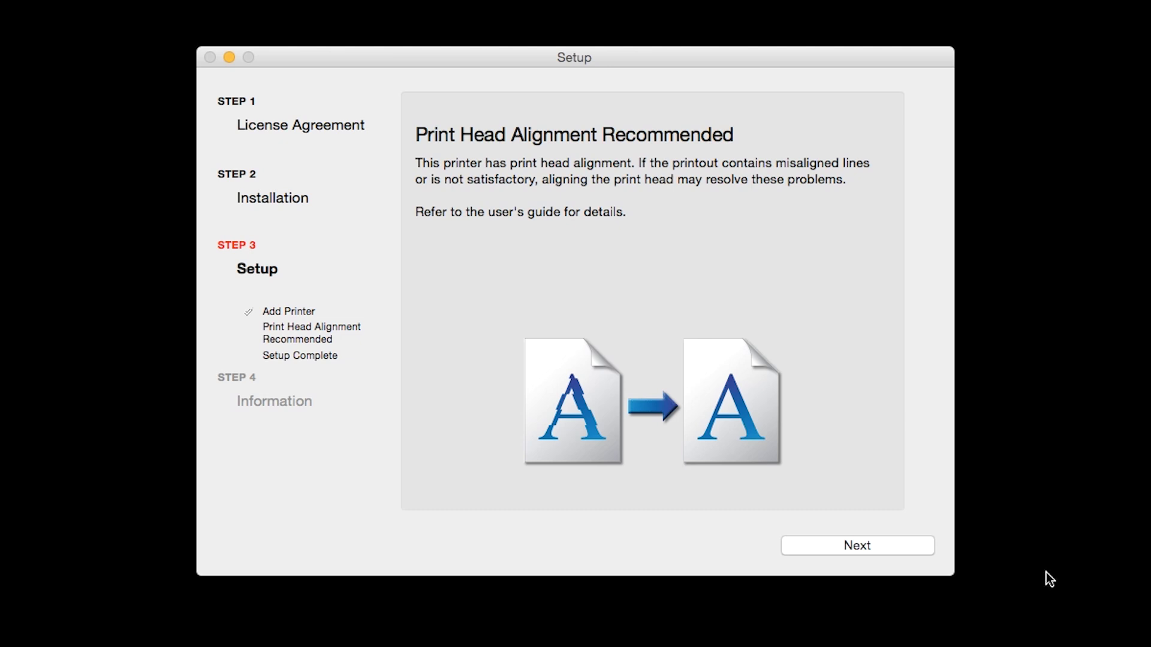
Continue past the print head alignment advice and Setup Complete page to User Registration.
{"action": "left_click", "coordinate": [890, 540]}
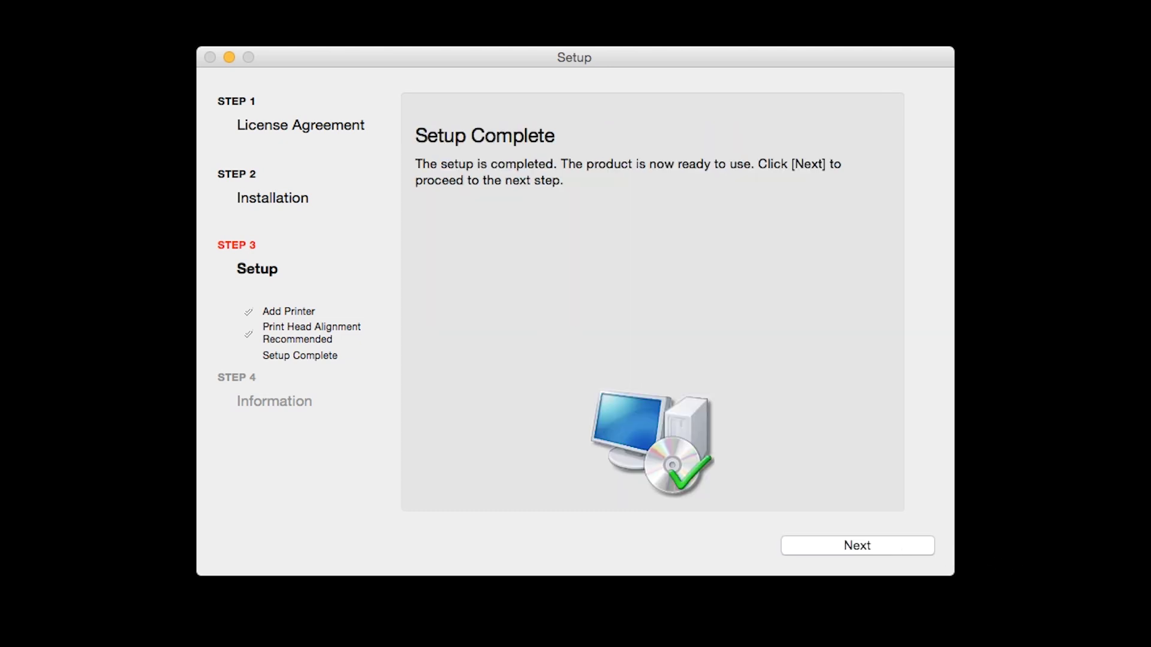
{"action": "left_click", "coordinate": [901, 549]}
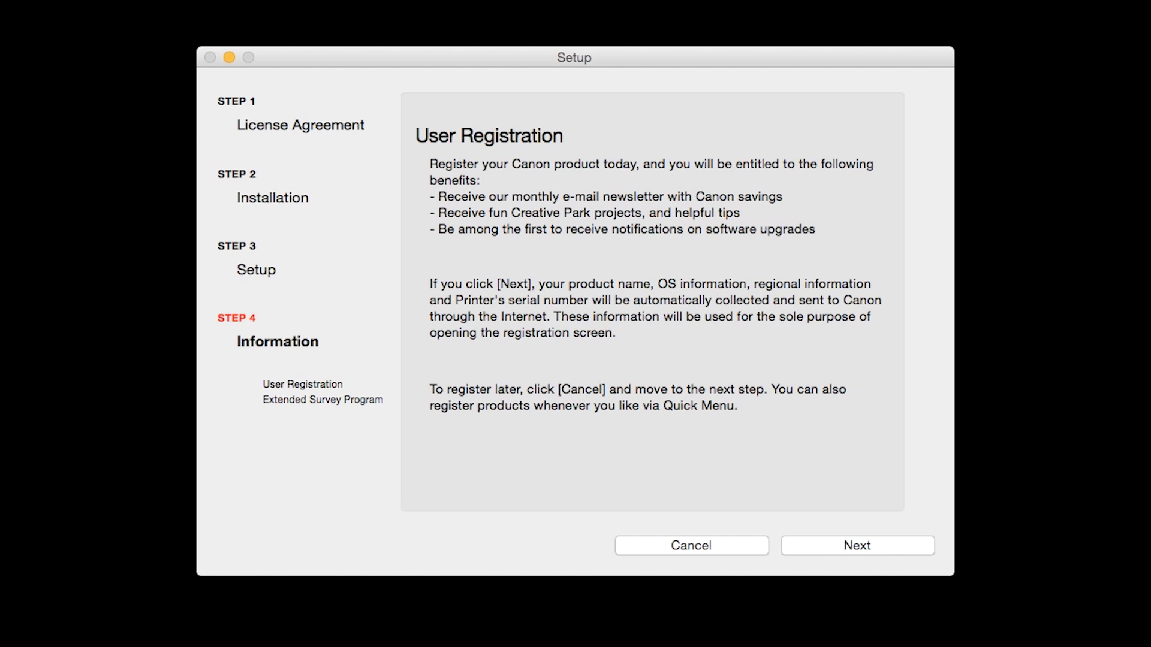
Skip user registration and agree to the Extended Survey Program.
{"action": "left_click", "coordinate": [890, 538]}
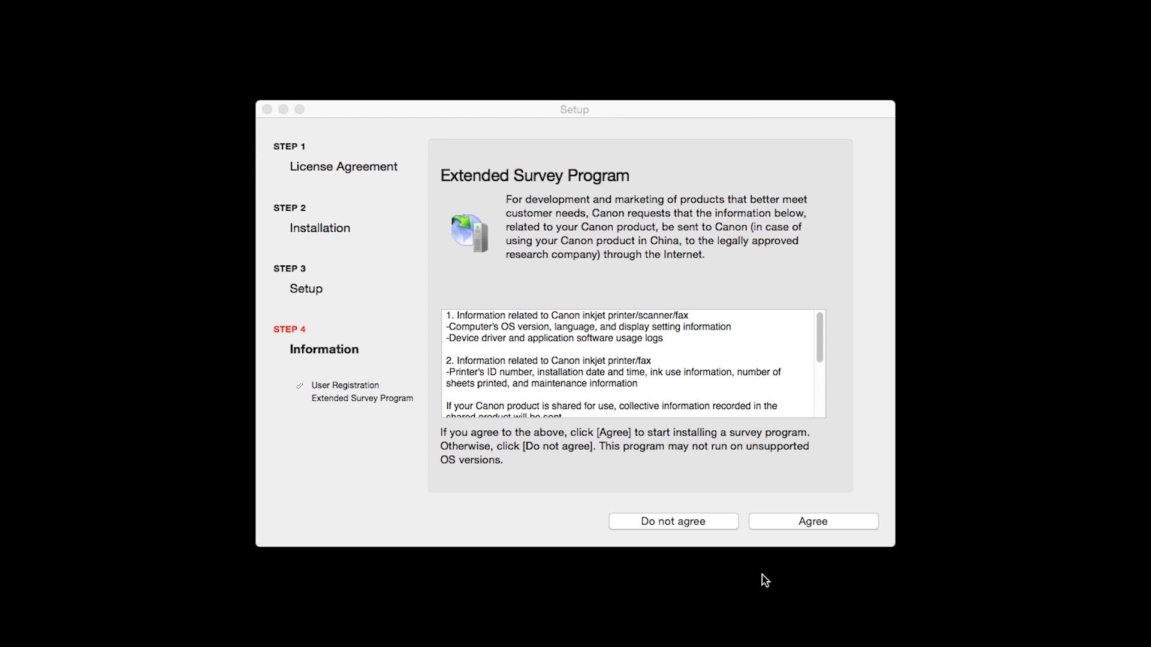
{"action": "left_click", "coordinate": [785, 523]}
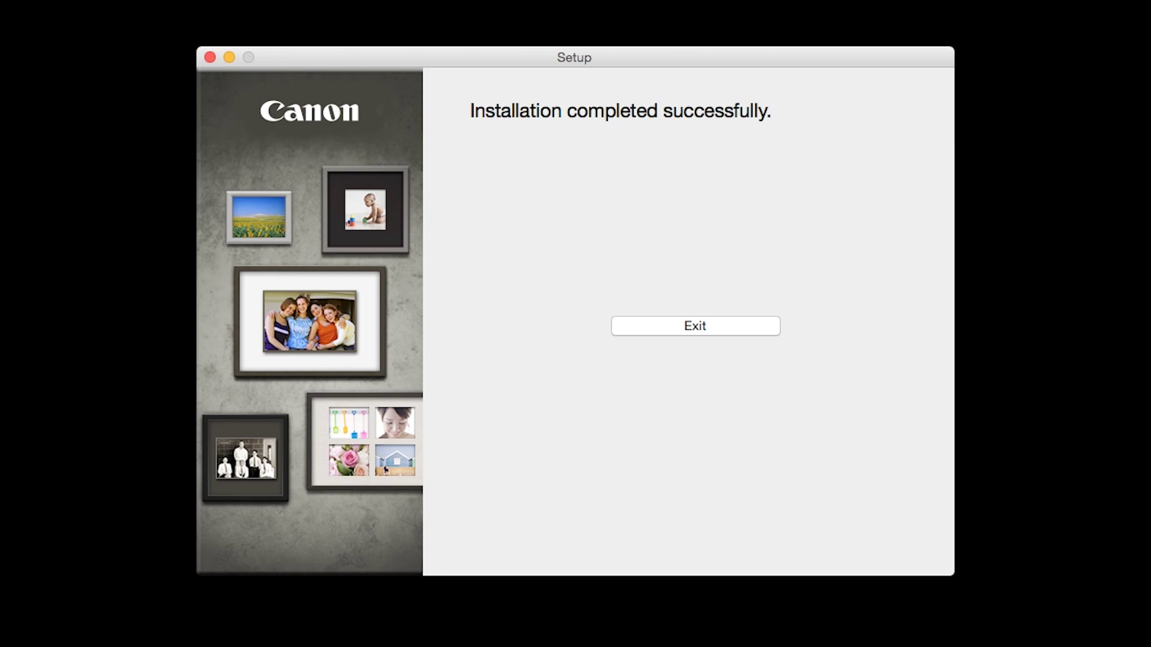
{"action": "left_click", "coordinate": [739, 328]}
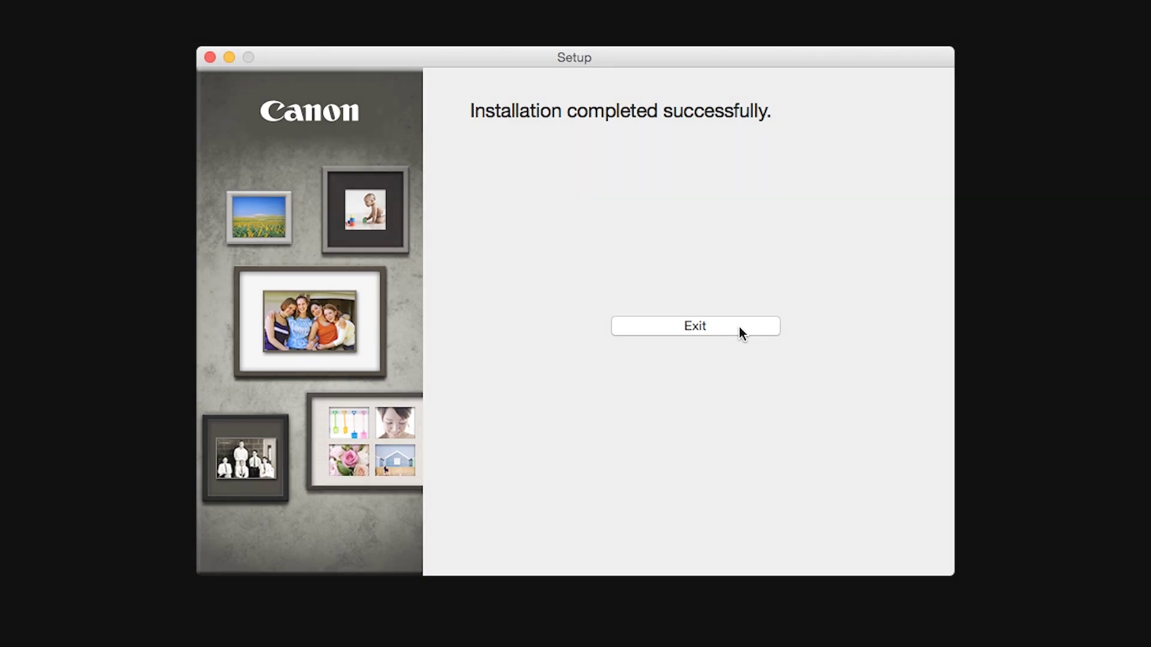